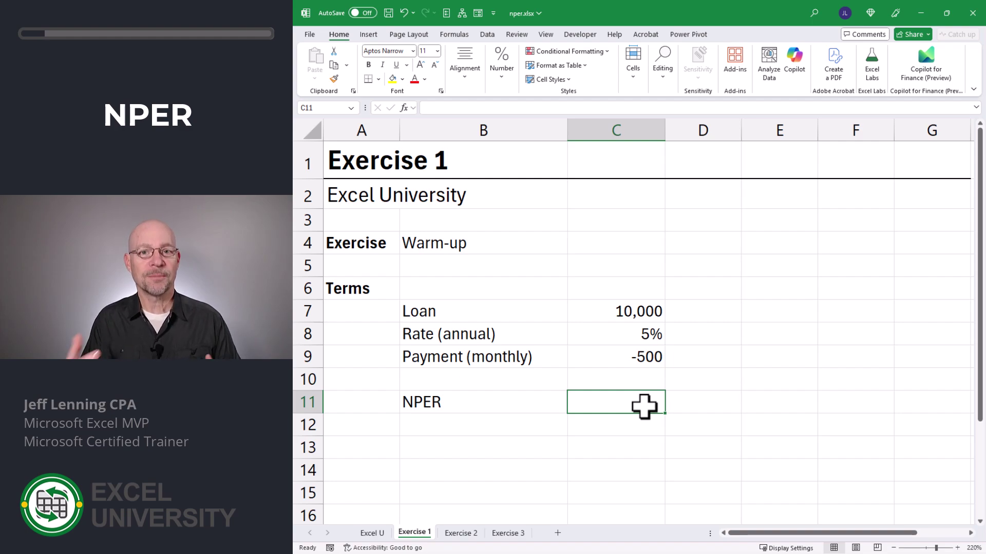
Review the loan amount, annual rate and monthly payment in C7:C9, then select C11
click(638, 311)
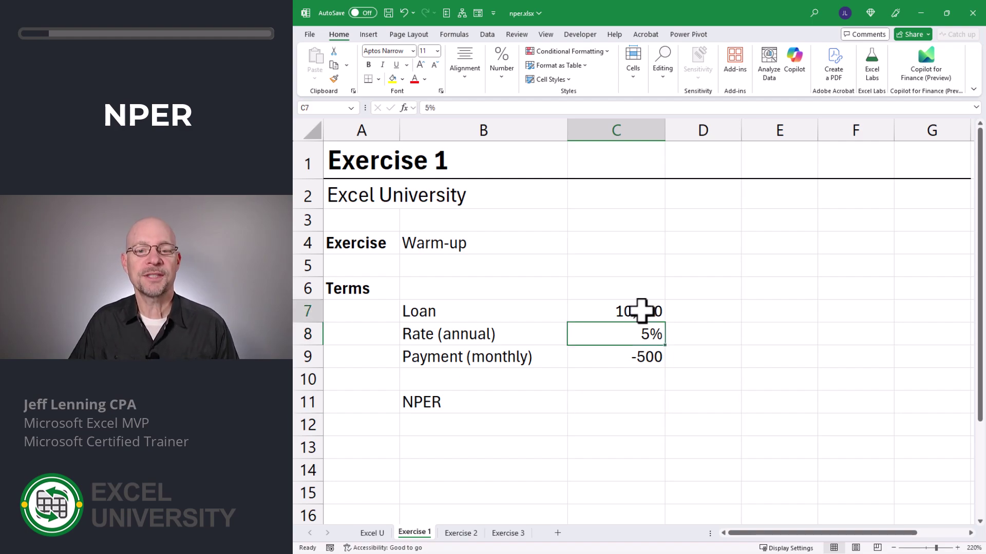
key(Down)
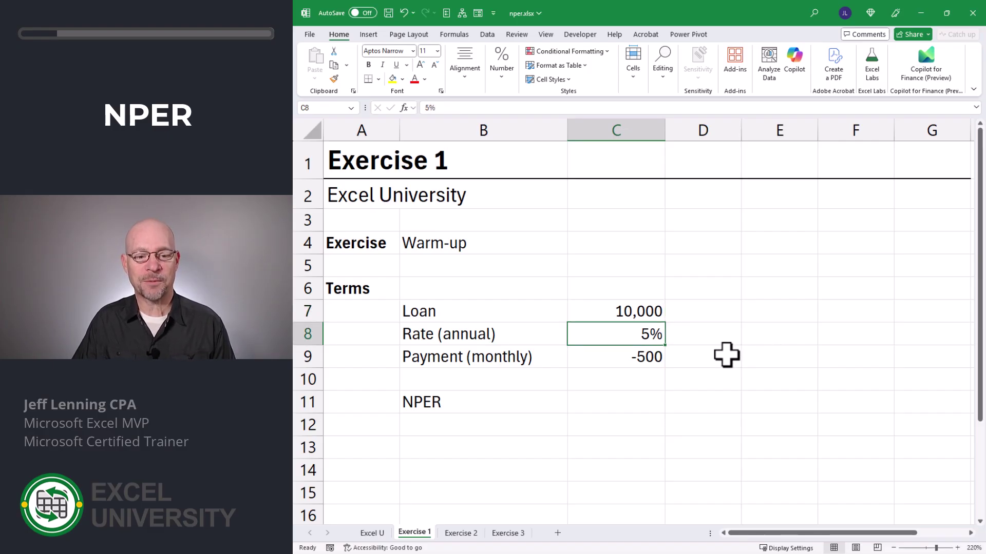
click(629, 356)
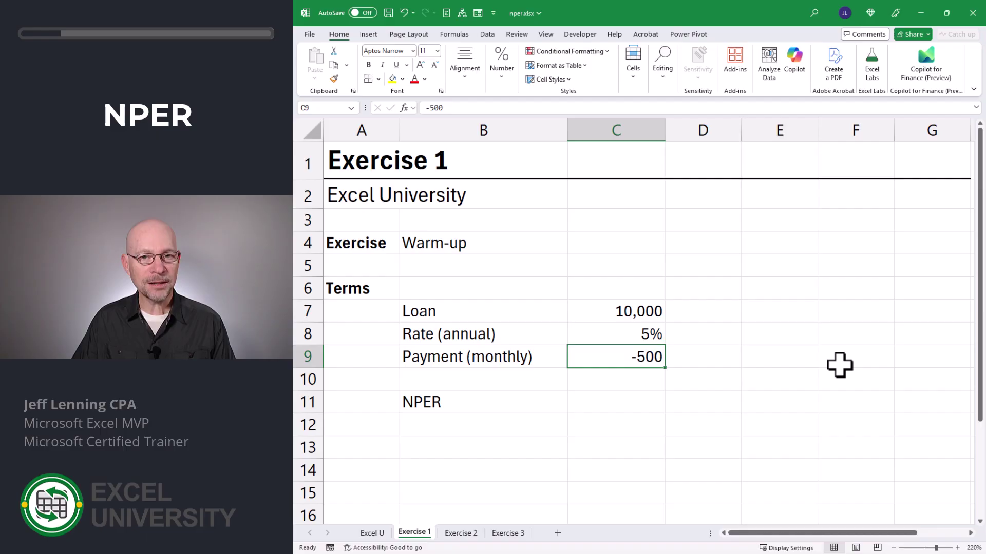
click(631, 400)
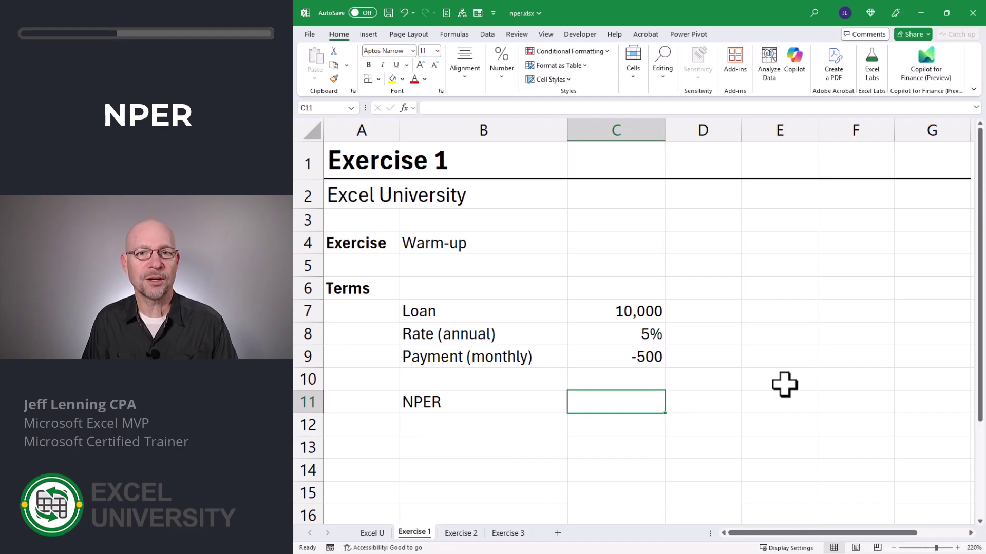
Enter =NPER(C8/12,C9,C7) in C11, returning 20.9 months to repay the loan
text(=)
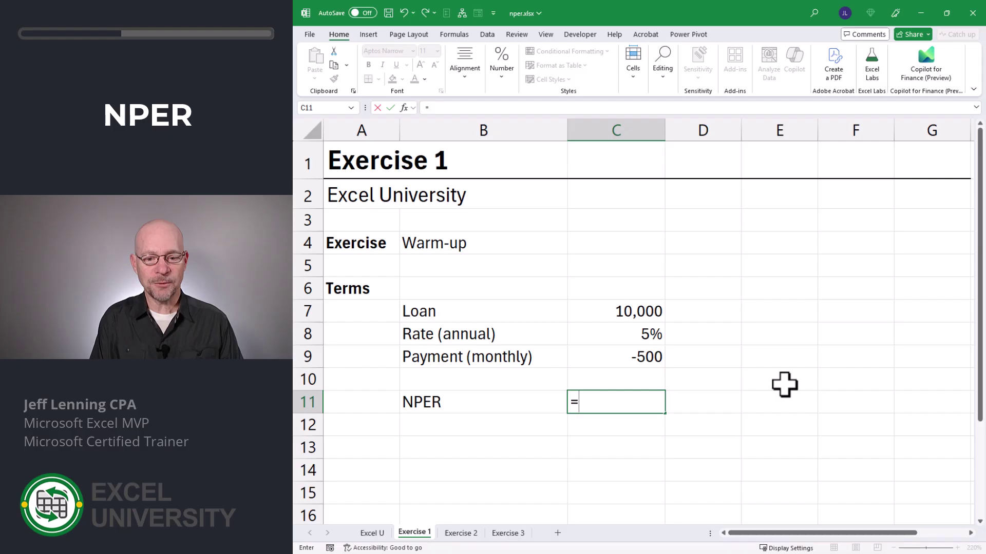
text(nper)
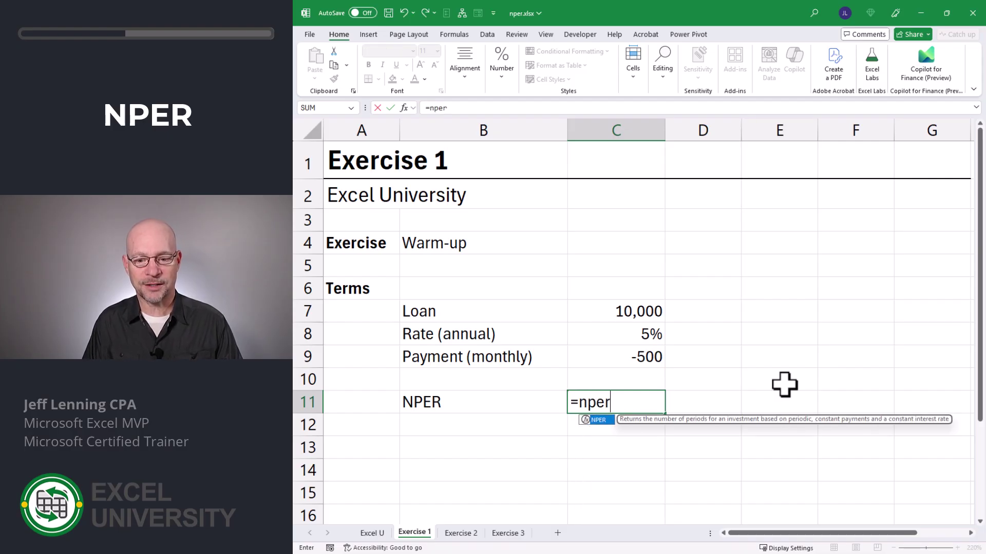
key(Tab)
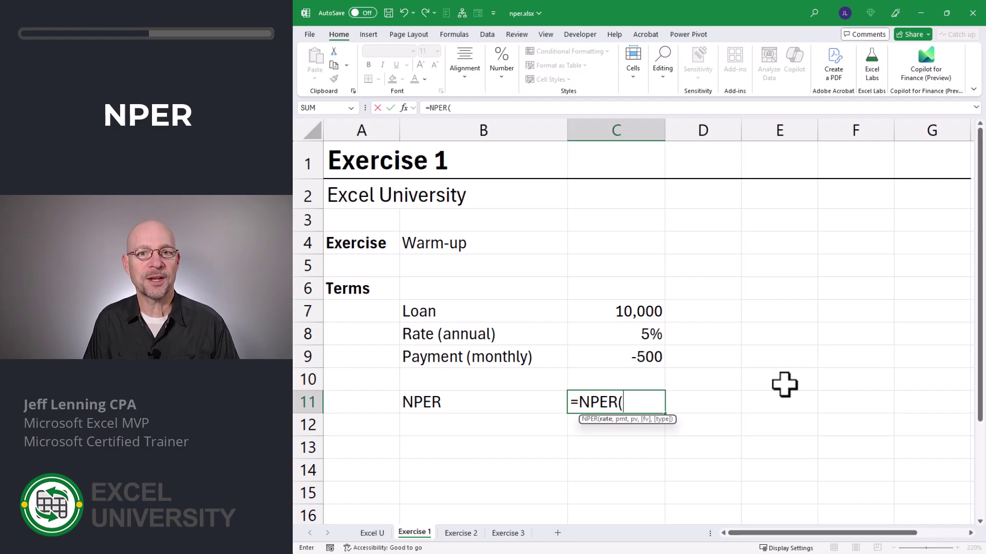
click(643, 333)
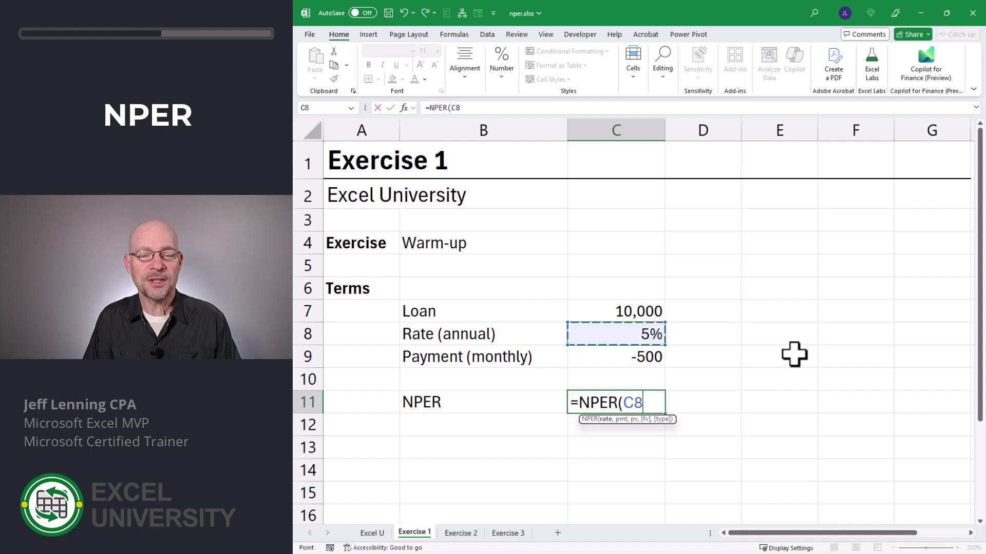
text(/)
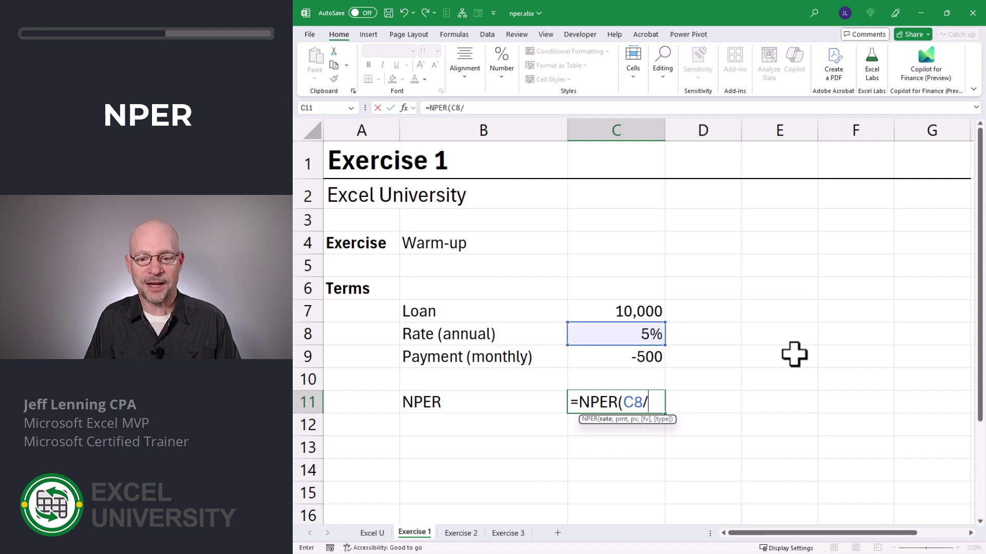
text(12,)
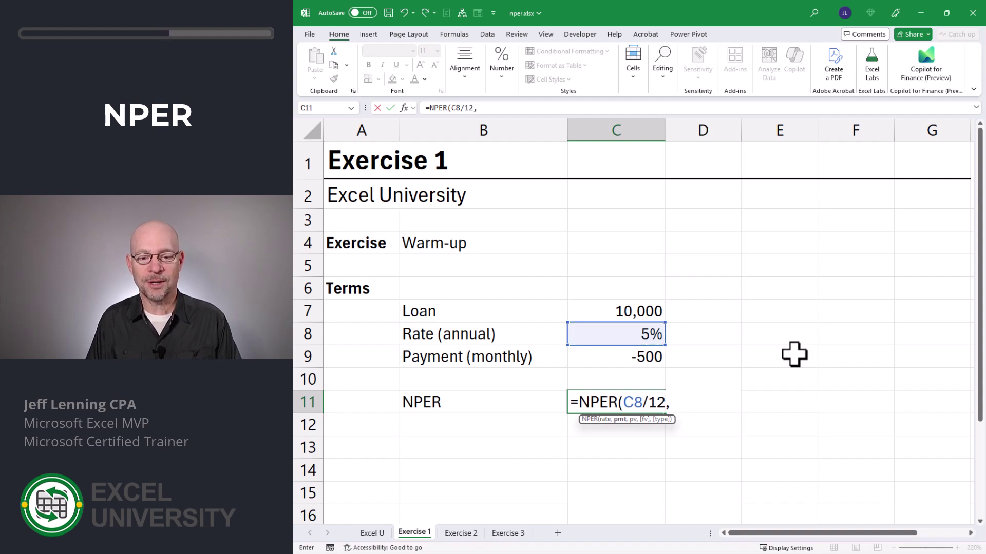
click(612, 356)
text(,)
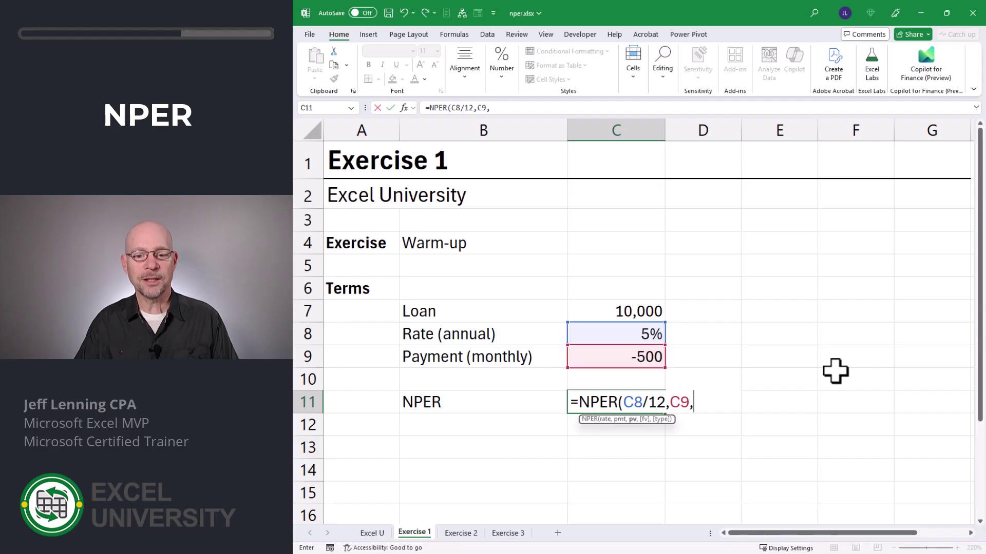
click(613, 308)
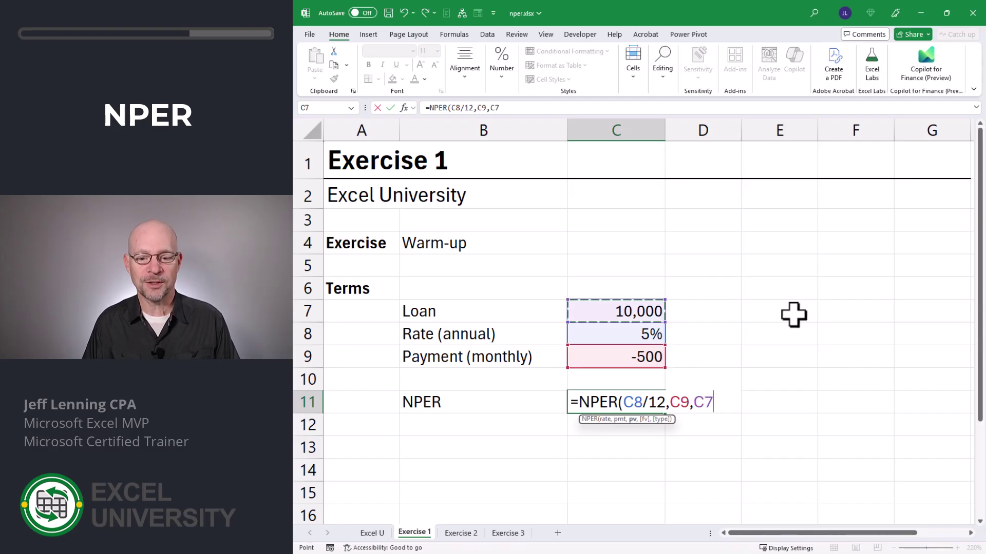
text())
key(Return)
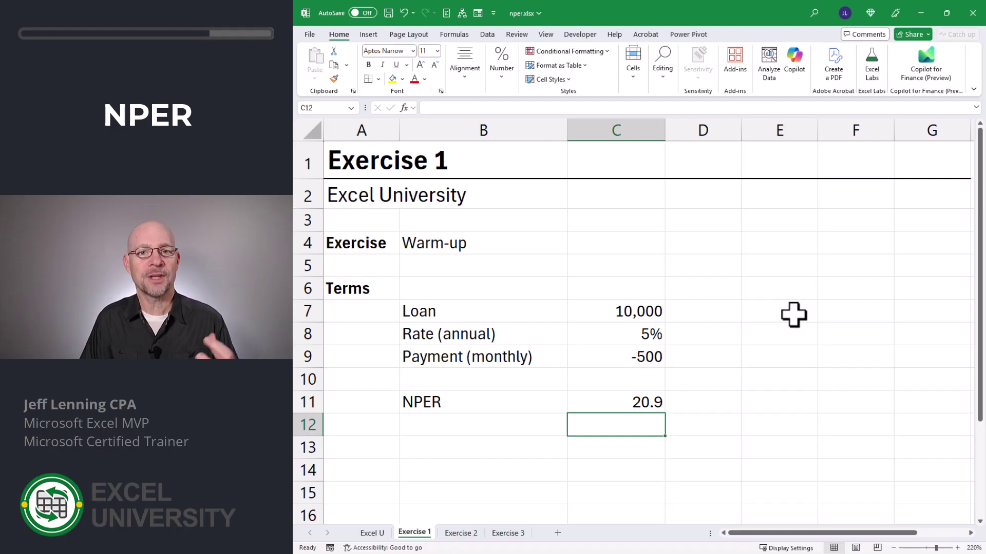
Re-check the NPER formula in C11 and move through the loan terms to C9
key(Up)
key(F2)
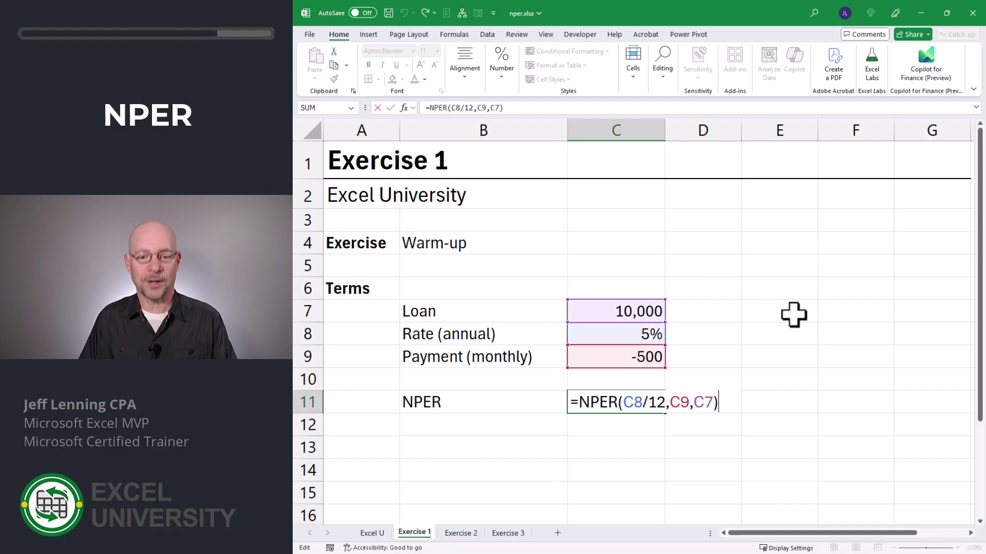
key(Return)
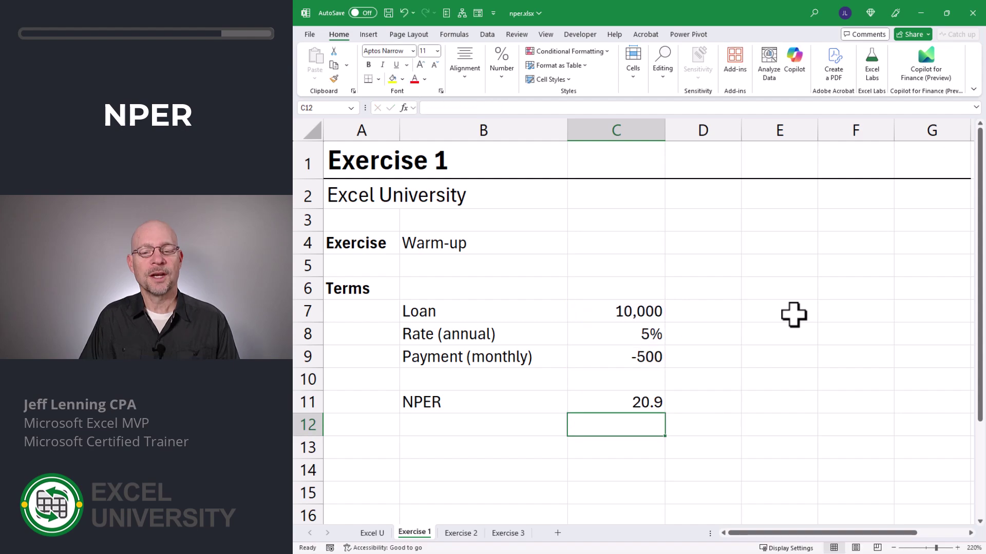
key(Up)
key(Up)
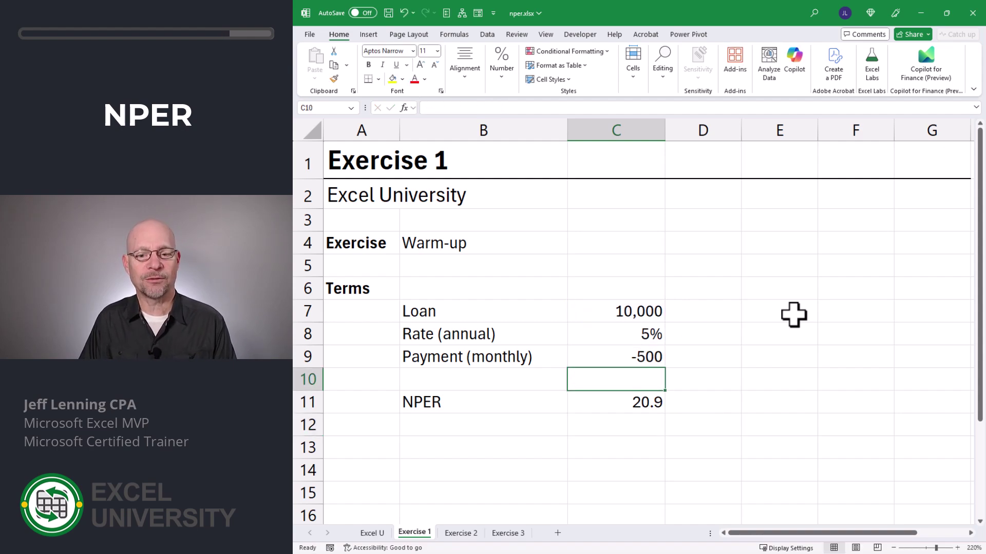
key(Up)
key(Up)
key(Up)
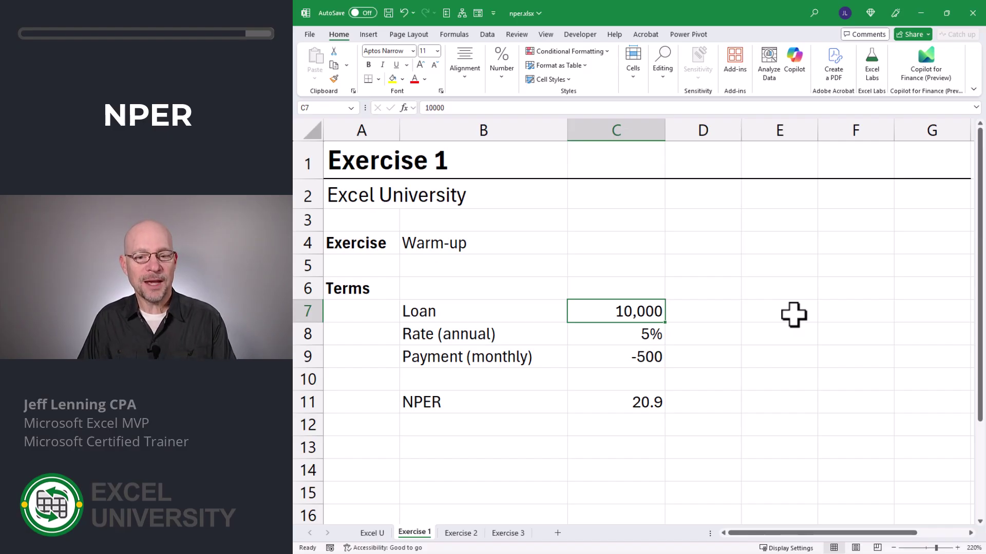
key(Down)
key(Down)
key(Down)
key(Up)
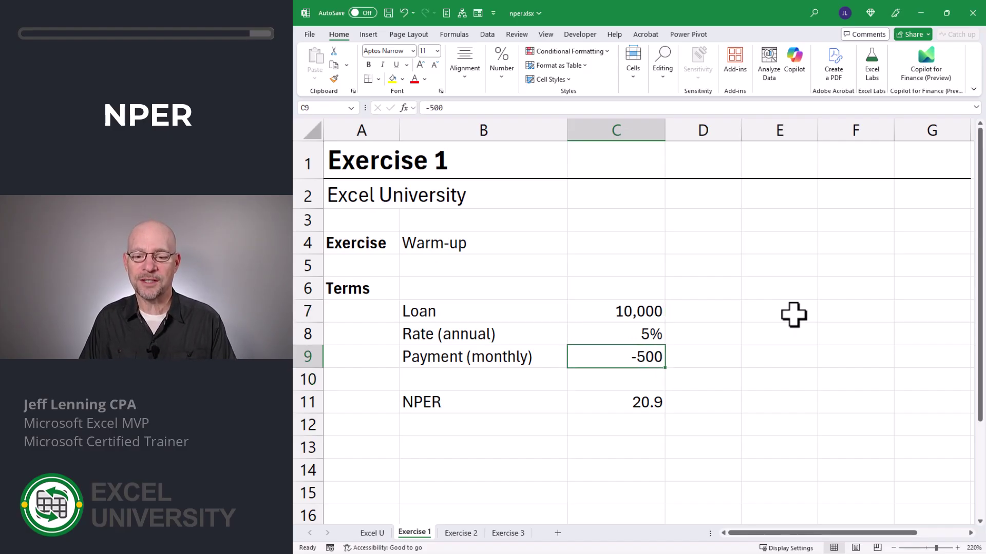
Change the C9 monthly payment to positive 500, making NPER -19.3
key(F2)
key(Home)
key(Delete)
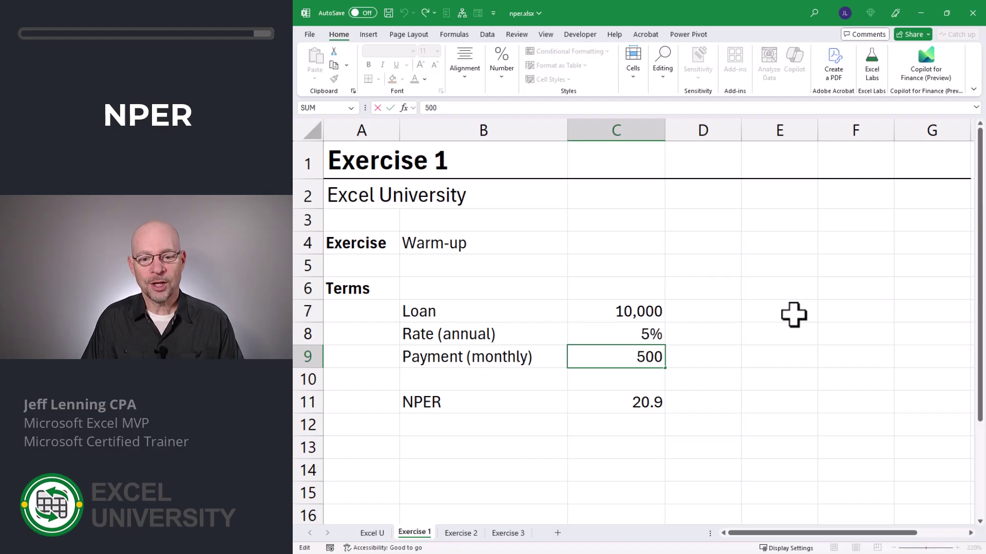
key(Return)
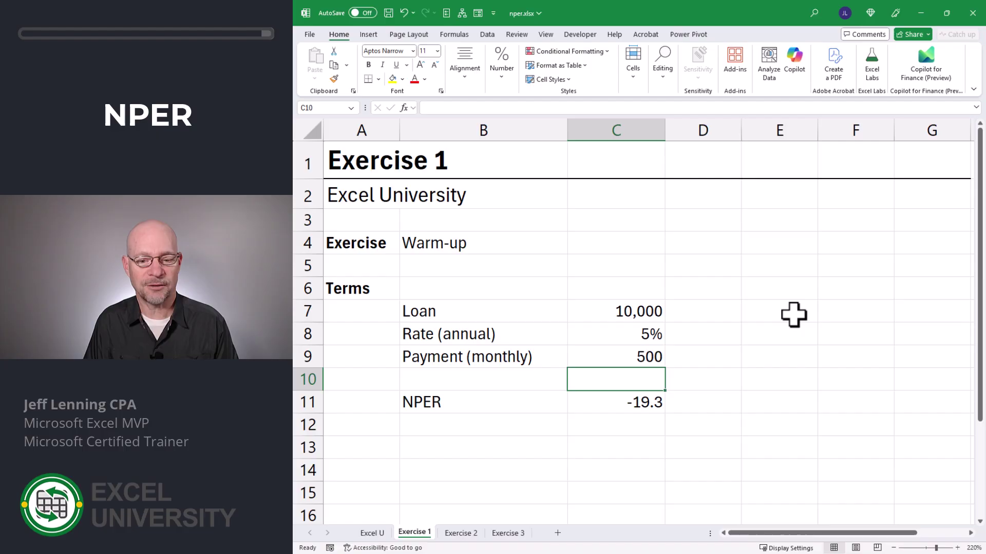
Start re-entering the minus sign in front of the C9 payment
key(Up)
key(F2)
key(Home)
text(-)
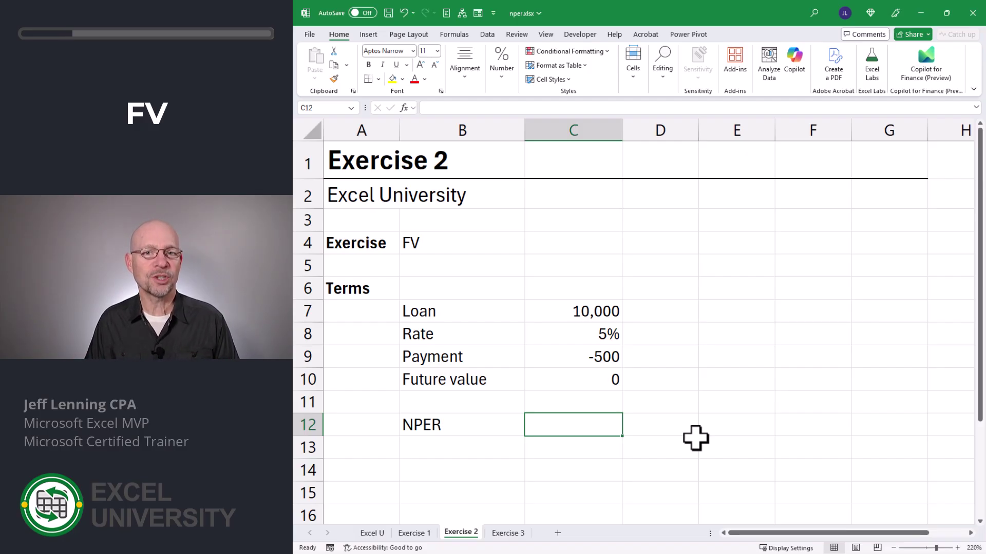
Enter =NPER(C8/12,C9,C7,C10) in C12 of Exercise 2, giving 20.9 periods
text(=np)
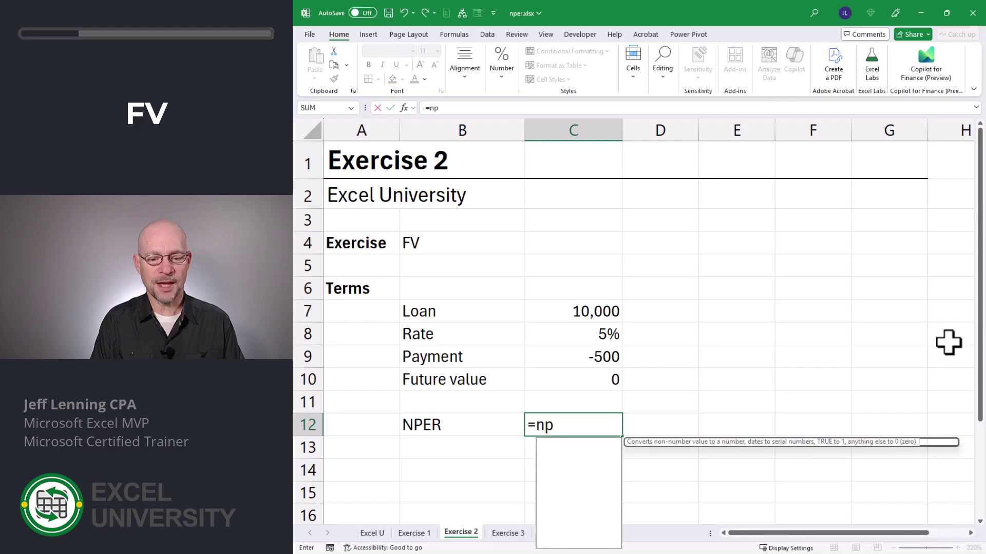
key(Tab)
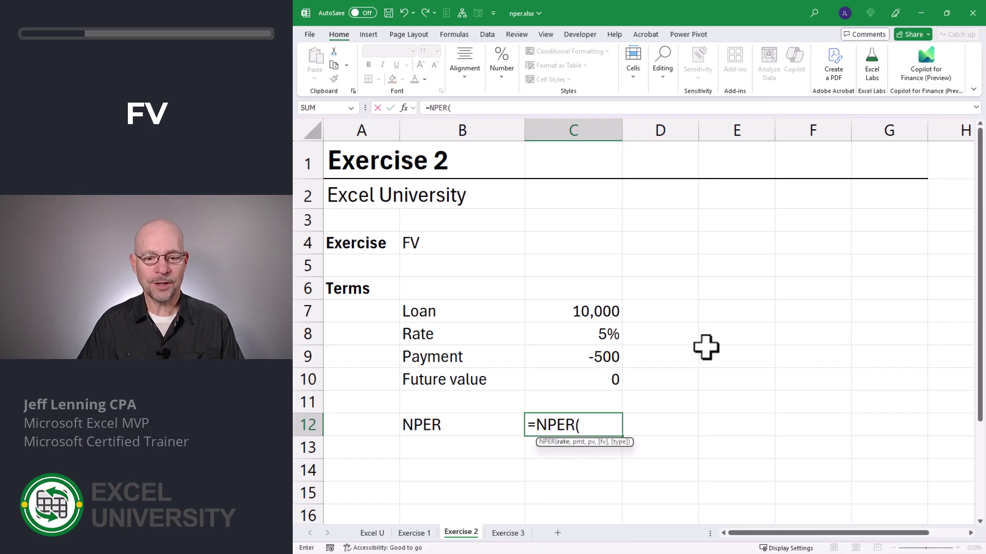
click(581, 334)
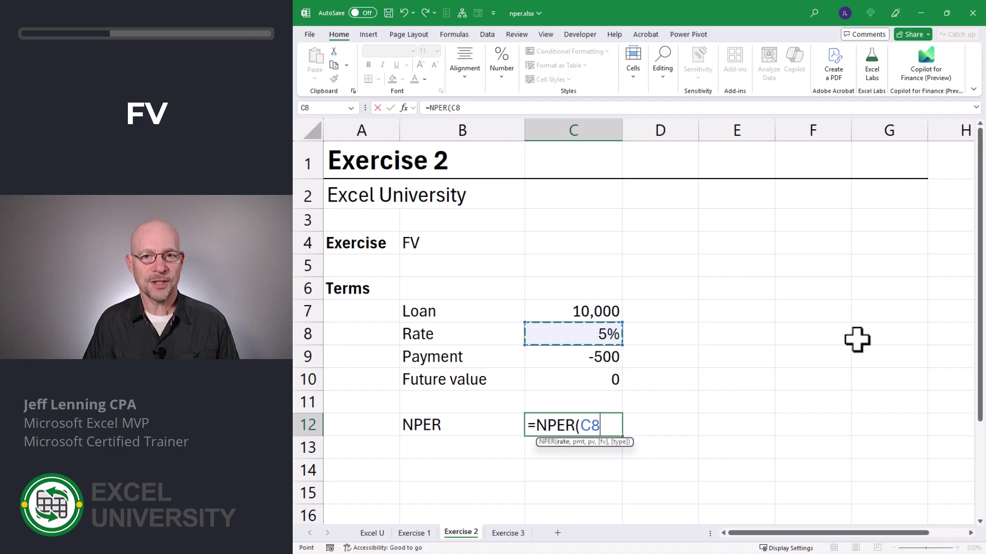
text(/12,)
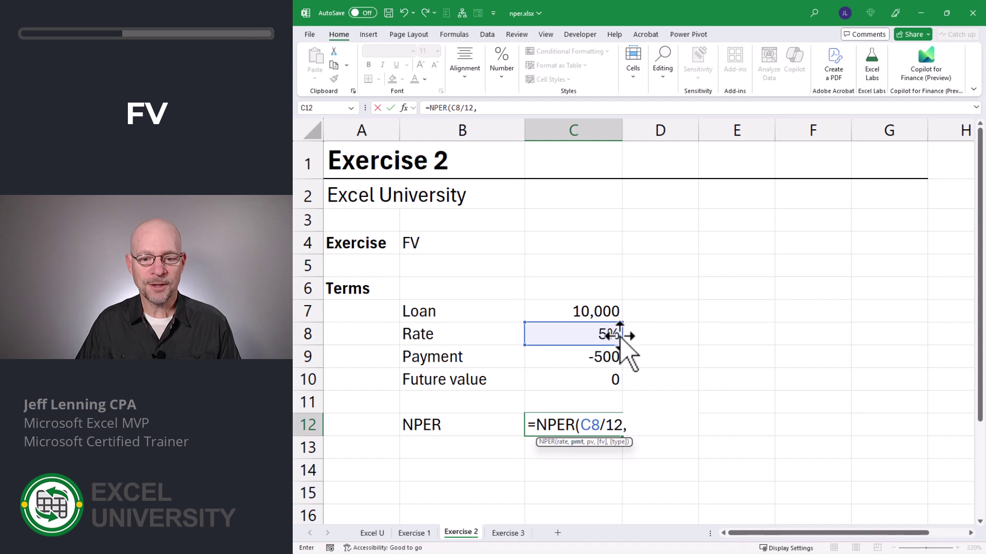
click(568, 356)
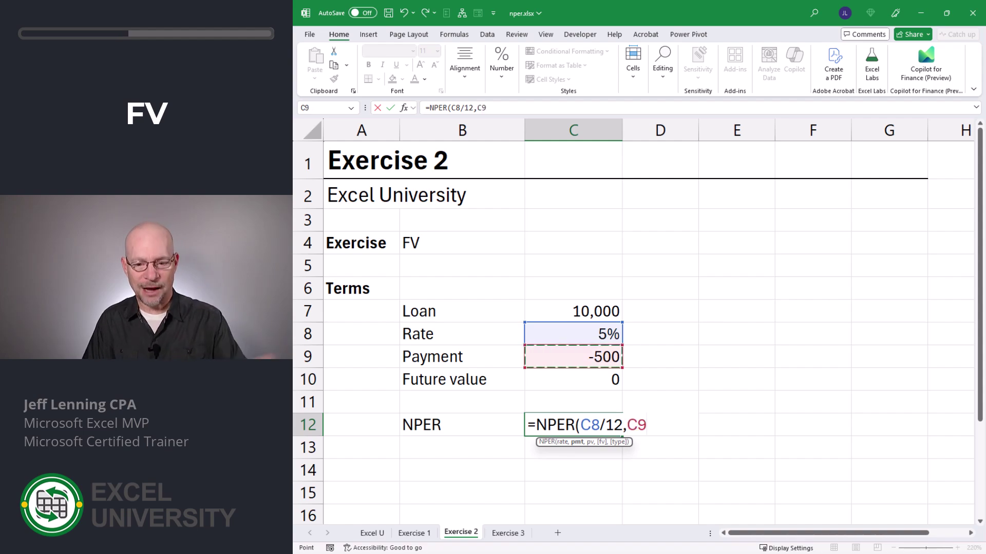
text(,)
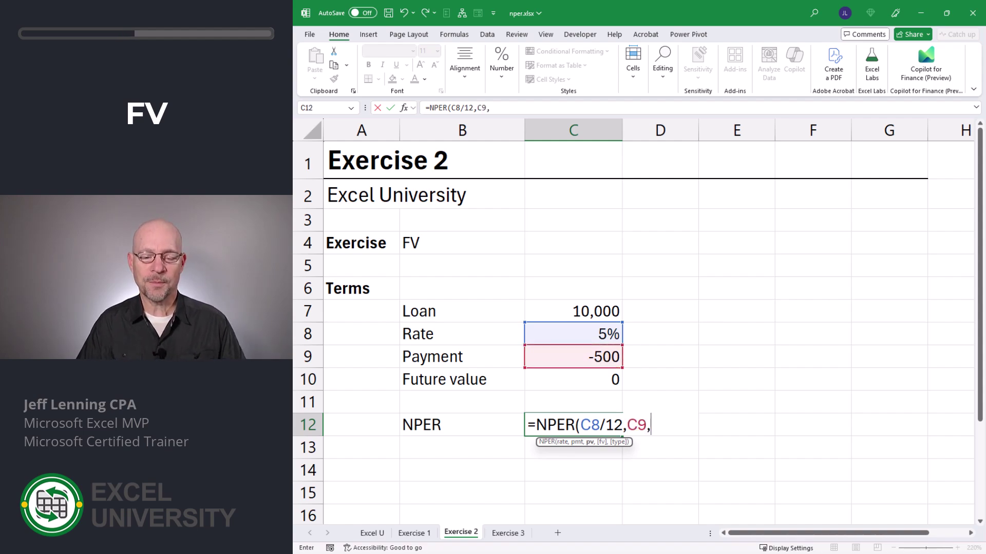
click(584, 312)
text(,)
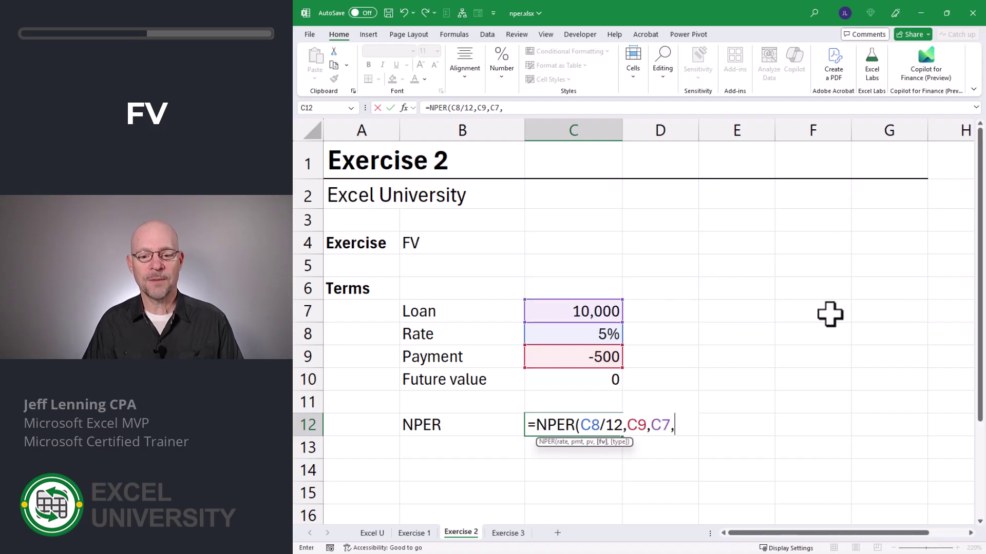
click(583, 381)
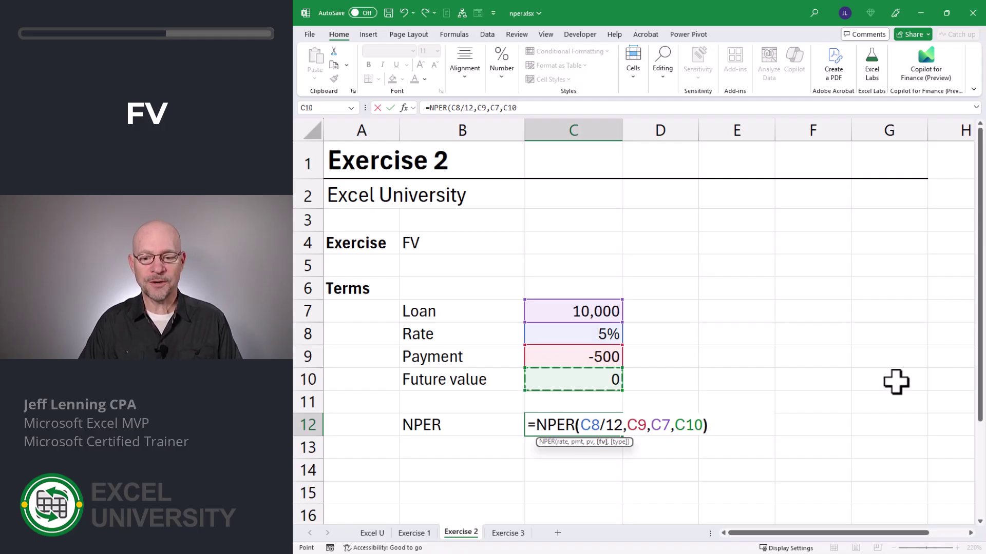
key(Return)
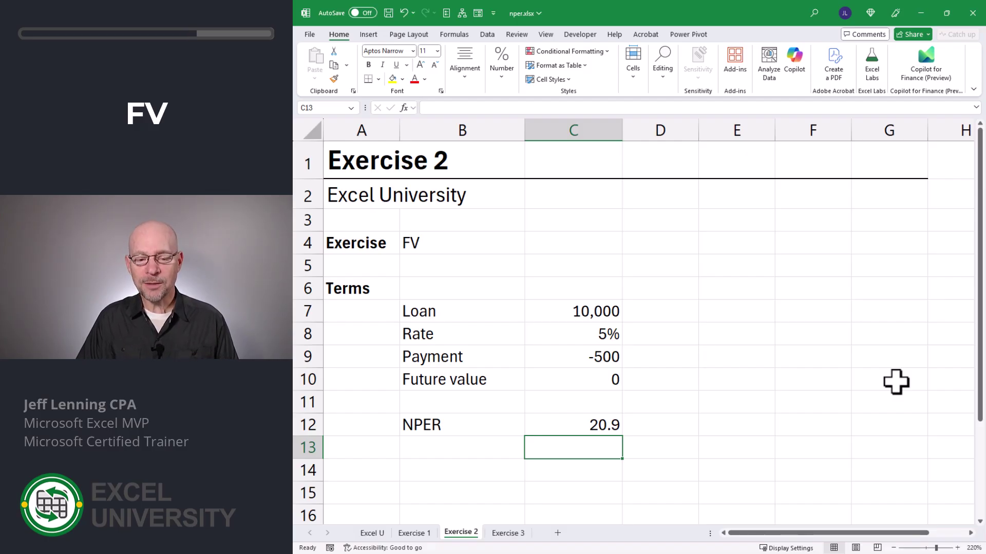
Set the C10 future value to -1,000 so NPER recalculates to 18.9
key(Up)
key(Up)
key(Up)
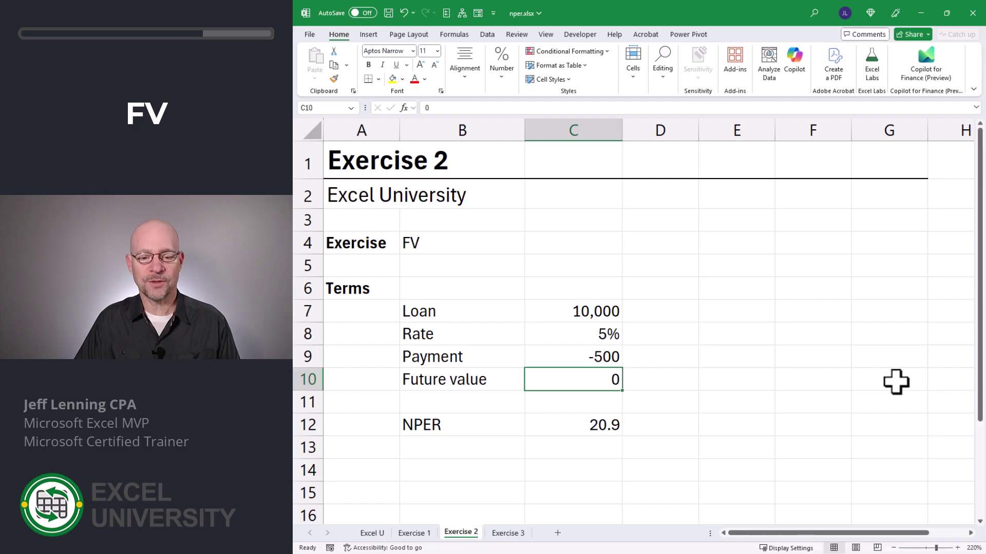
text(1000)
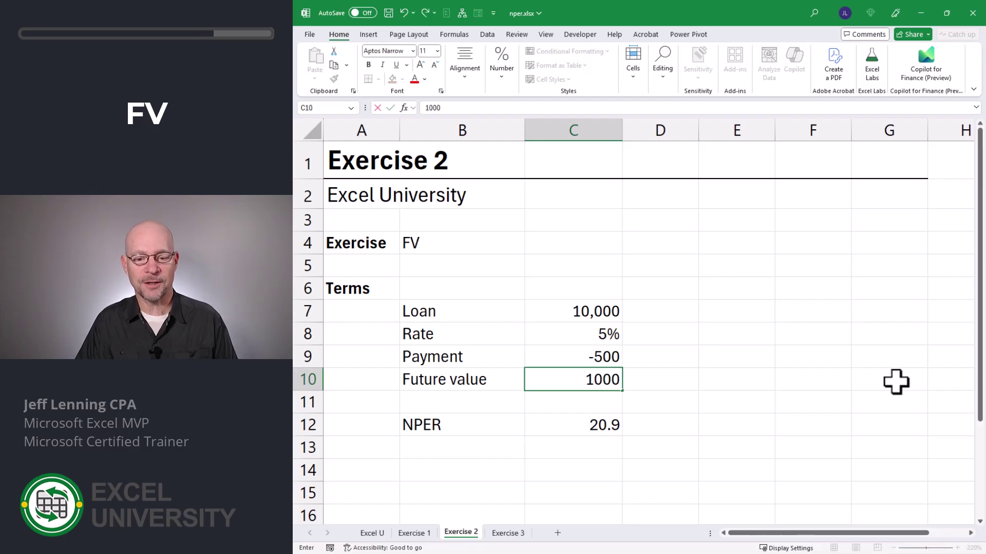
key(Return)
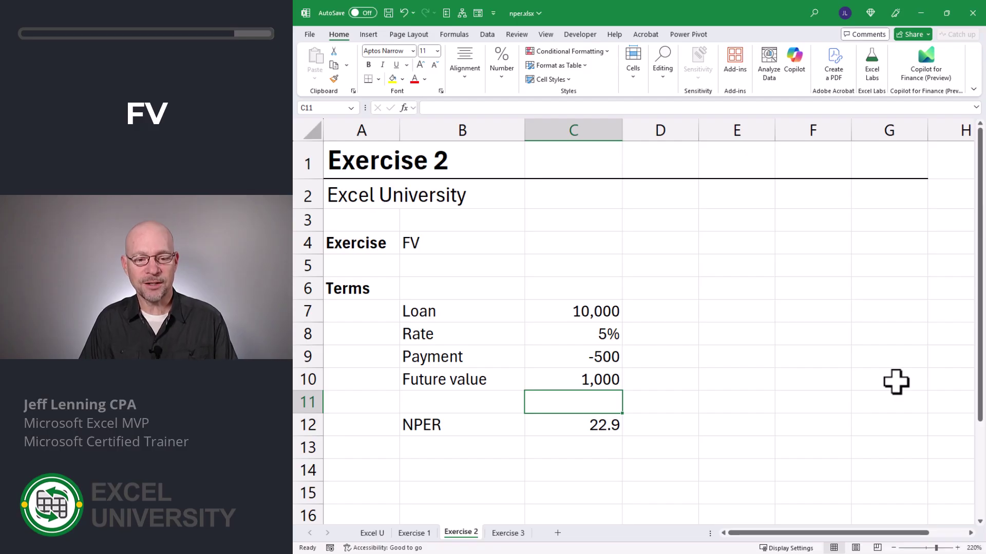
key(Up)
key(F2)
key(Home)
text(-)
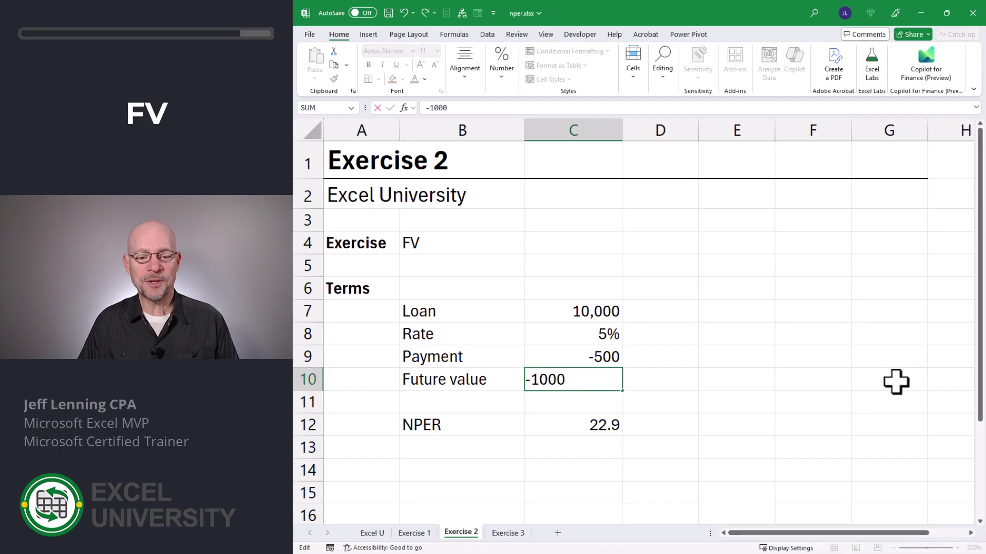
key(Return)
key(Down)
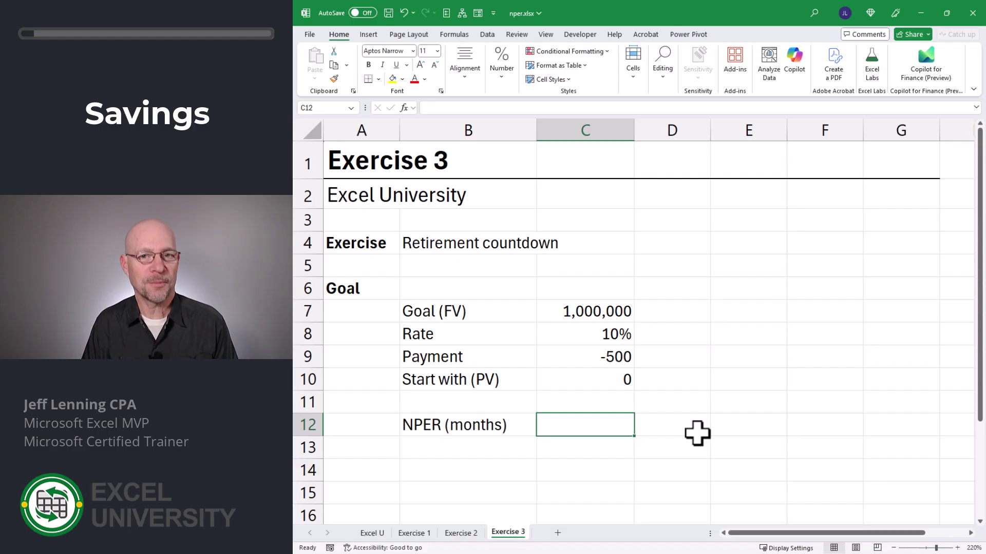
Enter =NPER(C8/12,C9,C10,C7) in C12, returning 346.0 months to the 1,000,000 goal
text(=np)
key(Tab)
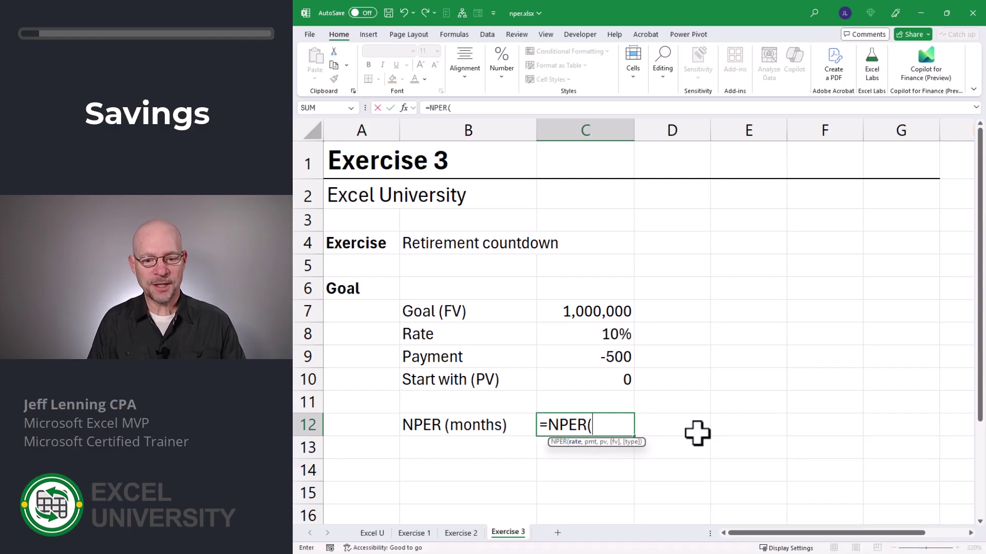
click(599, 336)
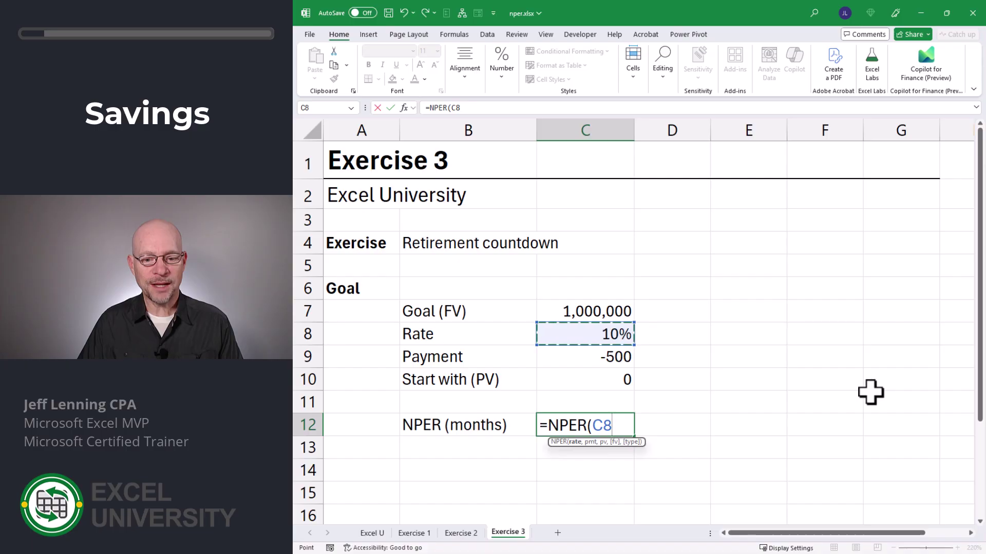
text(/12,)
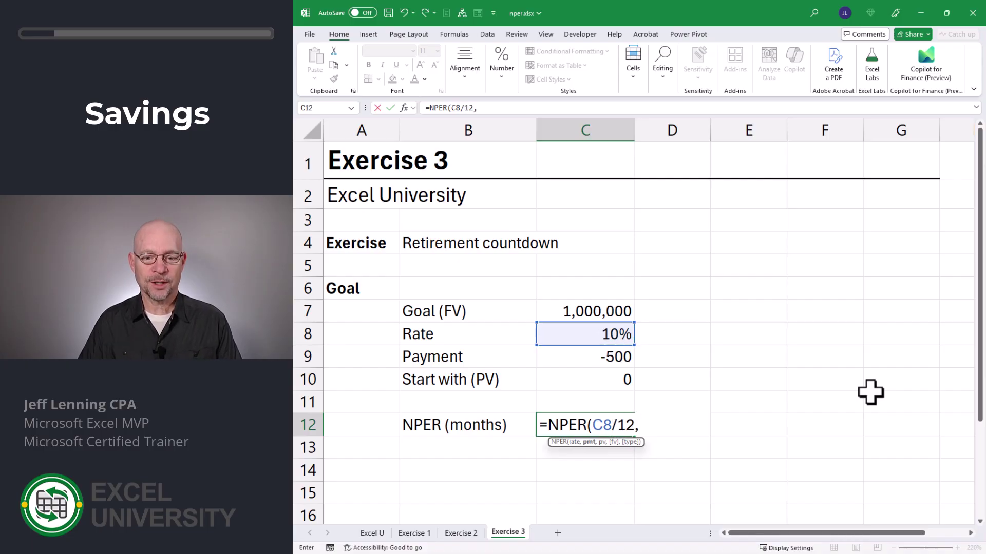
click(568, 355)
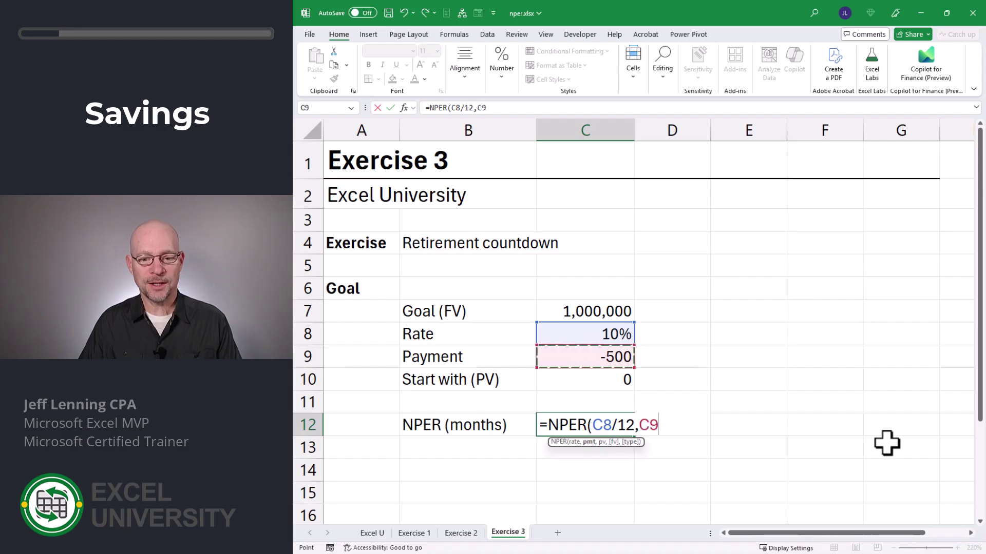
text(,)
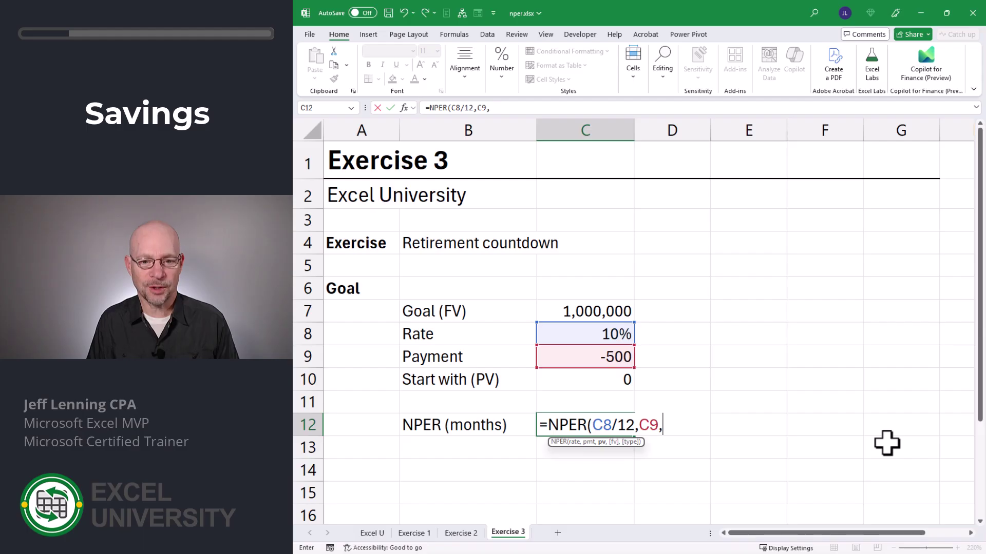
click(599, 377)
text(,)
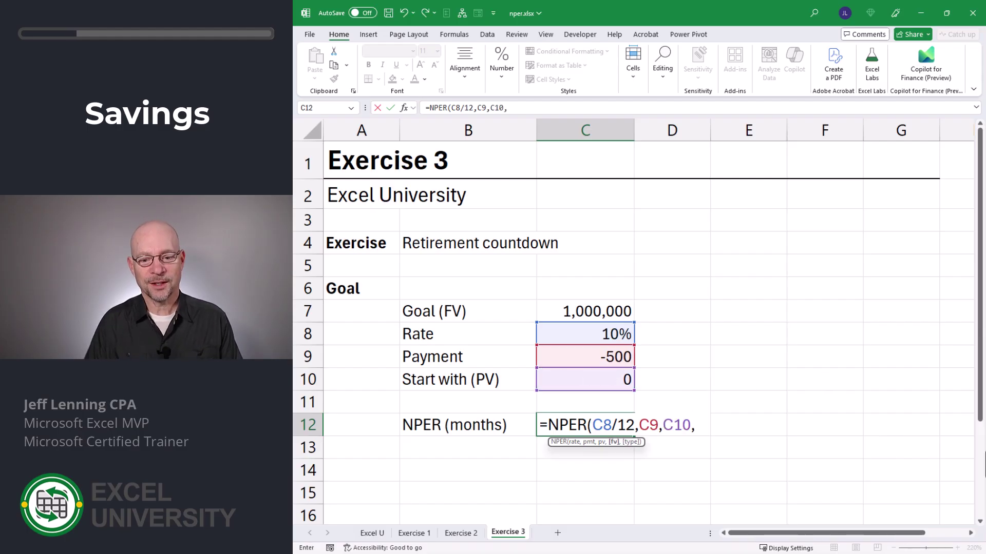
click(615, 313)
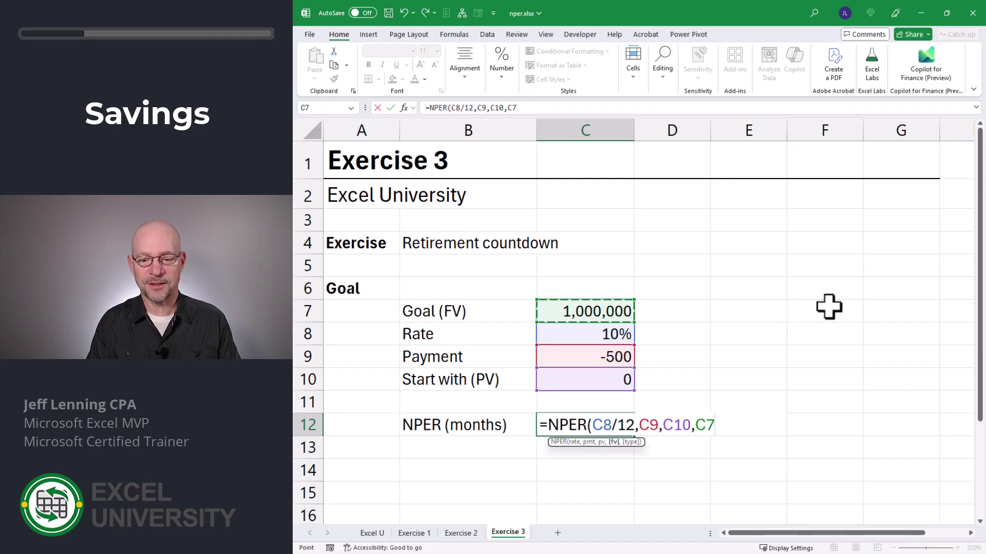
text())
key(Return)
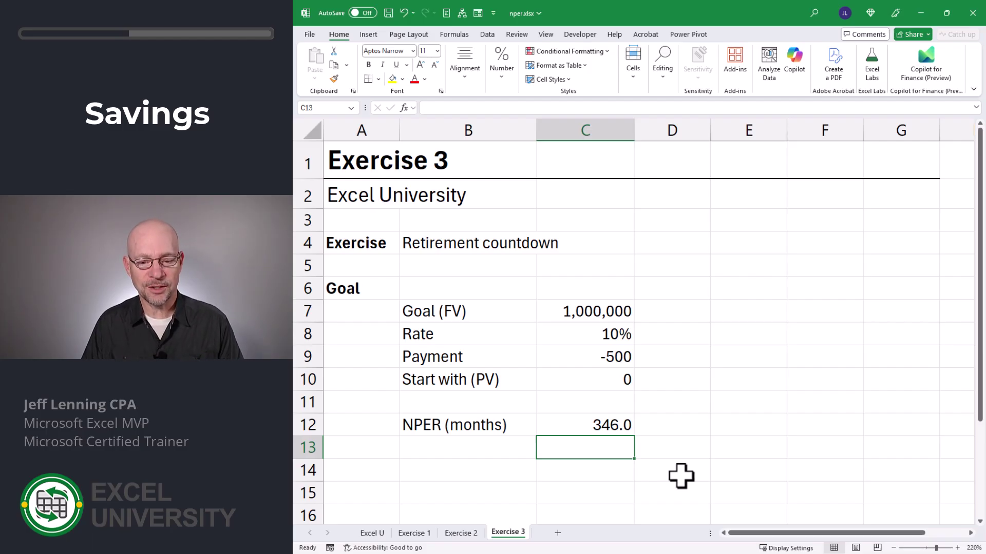
Label cell B13 'NPER (years)'
key(Left)
text(NP)
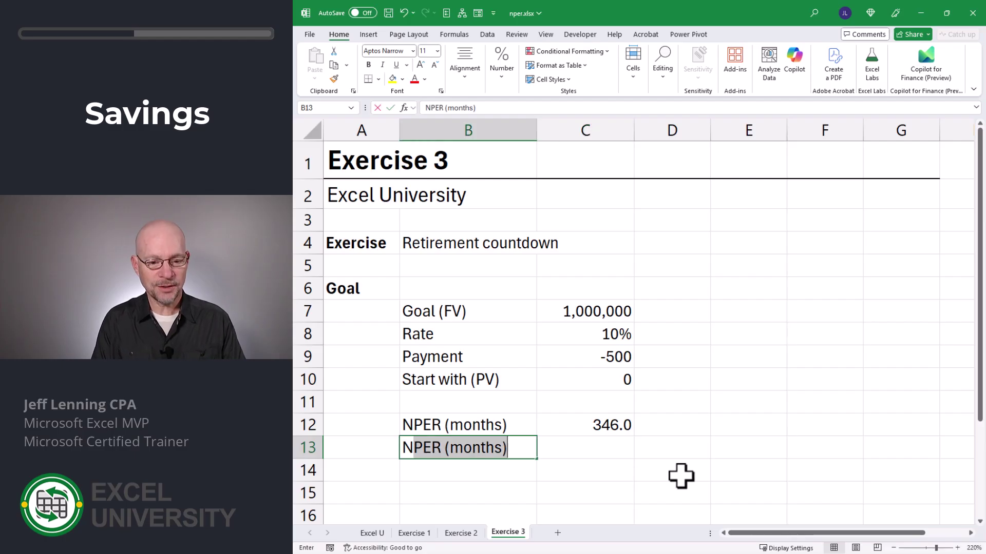
text(ER (years))
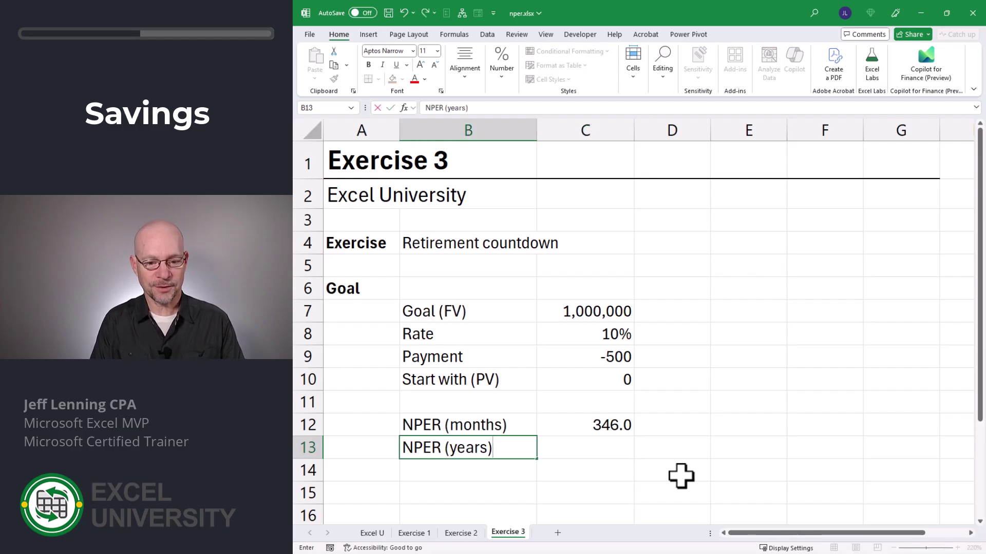
key(Tab)
Enter =NPER(C8,C9*12,C10,C7) in C13, showing 30.1 years to the goal
text(=nper)
key(Tab)
click(607, 335)
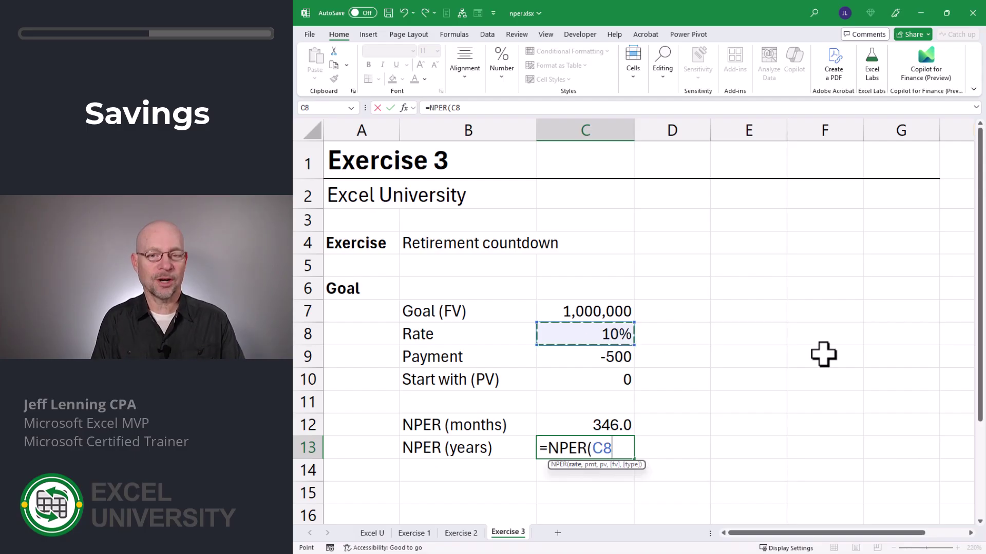
text(,)
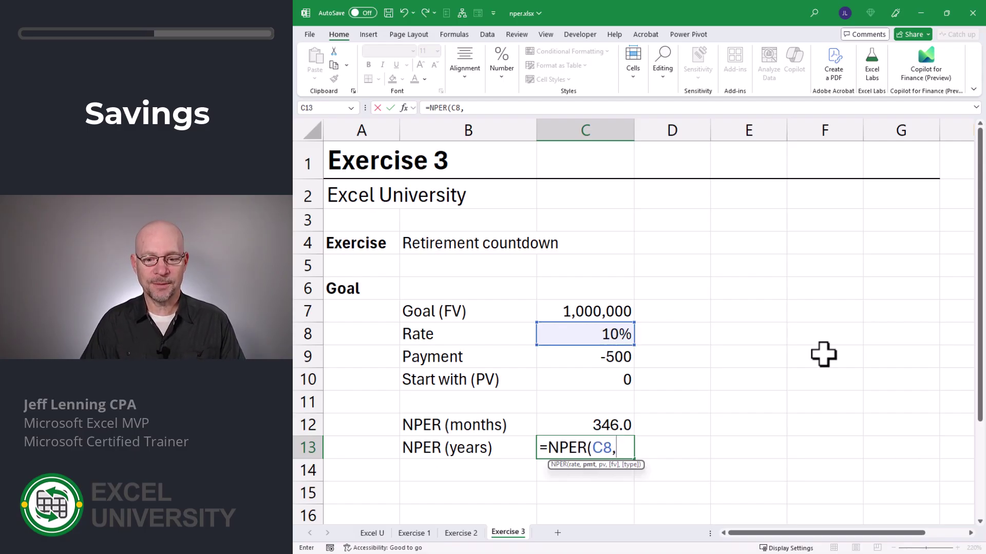
click(586, 359)
text(*12,)
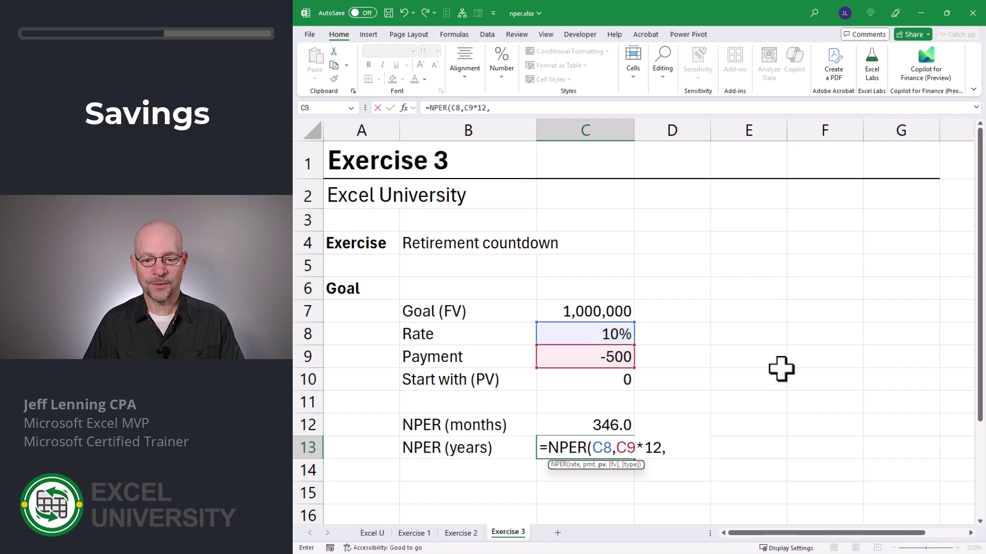
click(590, 380)
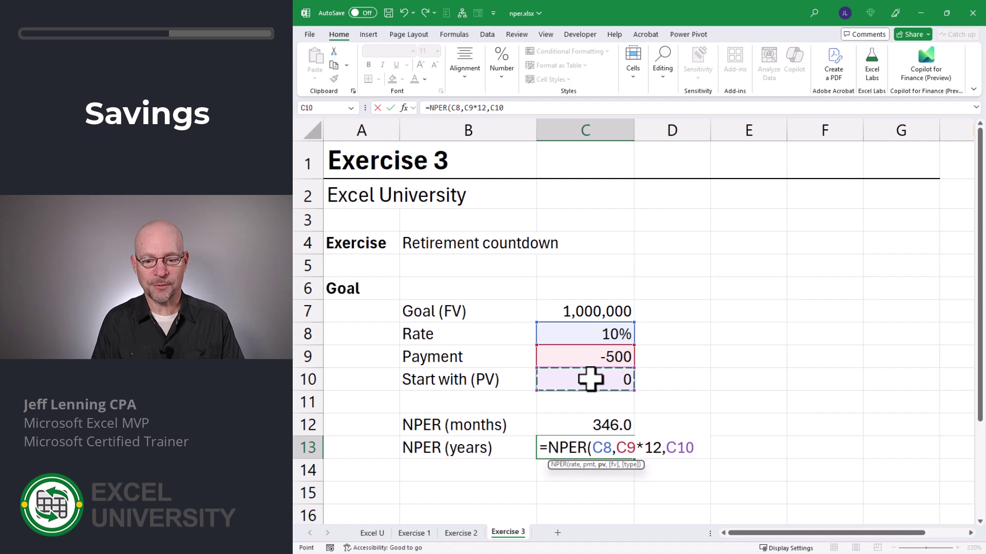
text(,)
click(600, 311)
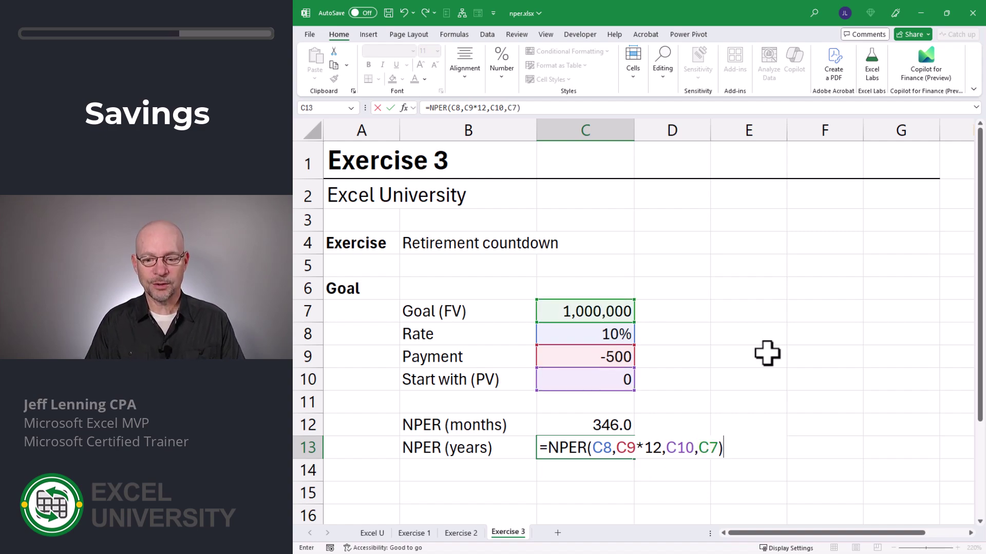
key(Return)
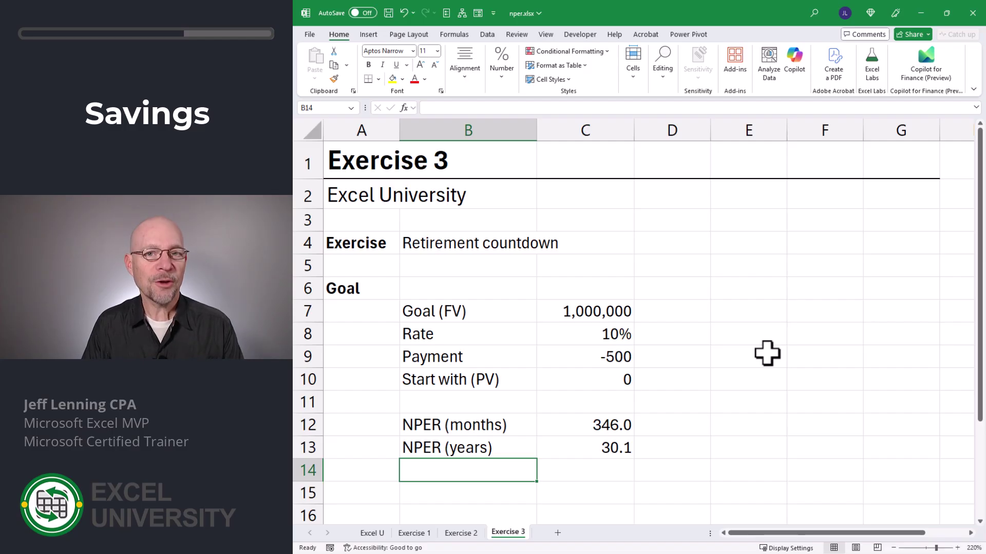
Review the goal, rate and payment values in C7:C9
click(701, 429)
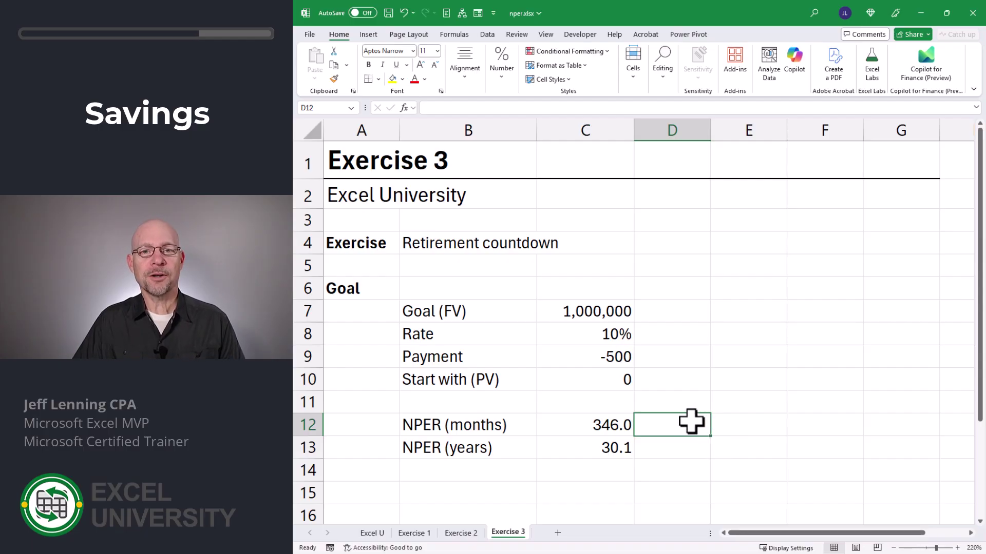
click(589, 310)
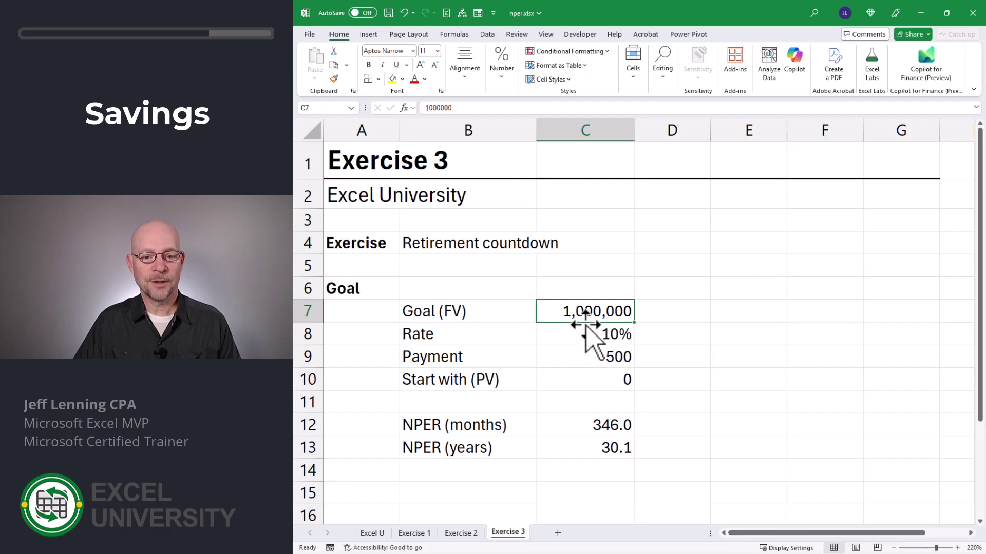
click(588, 334)
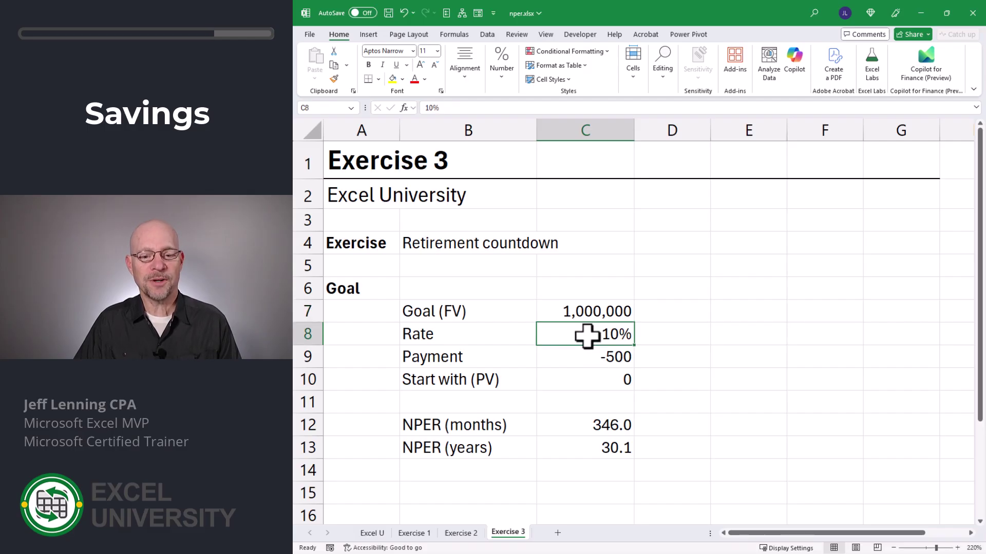
click(587, 357)
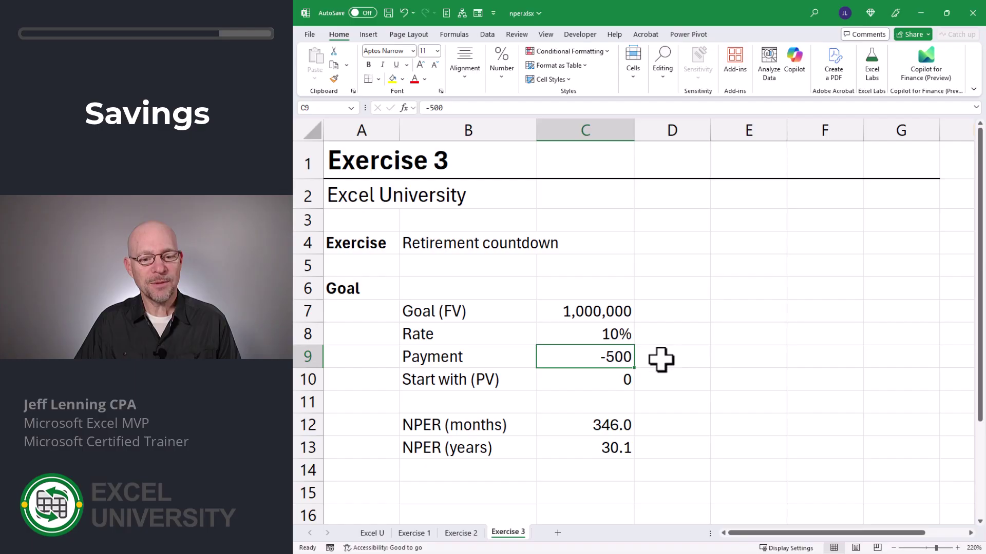
Set the C10 starting amount to -100,000, cutting NPER to 227.8 months and 19.8 years
click(590, 379)
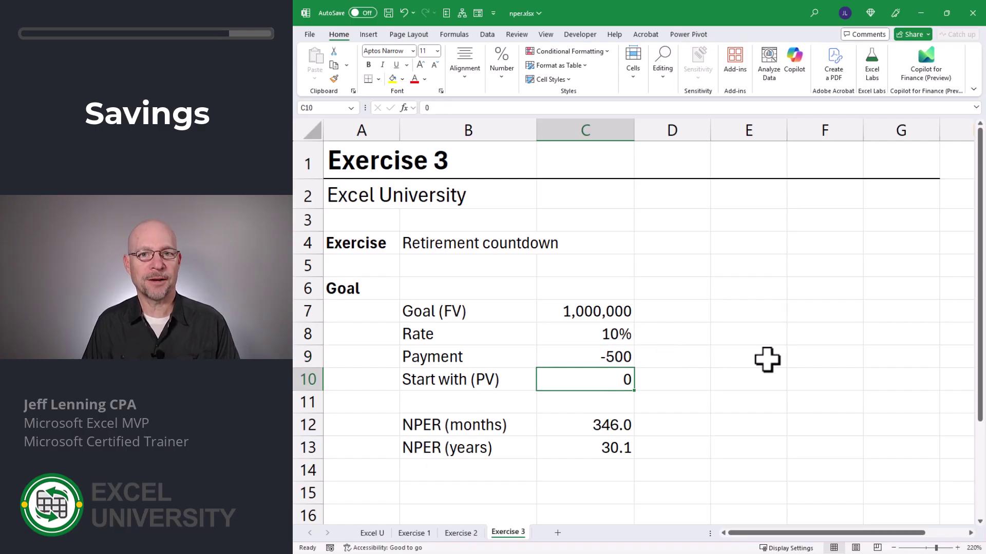
text(100,00)
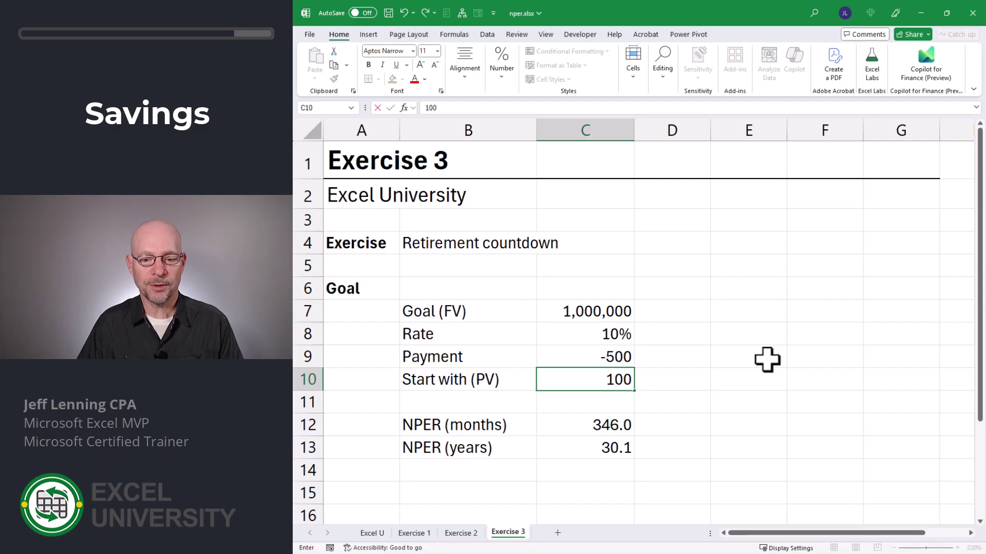
text(000)
key(Return)
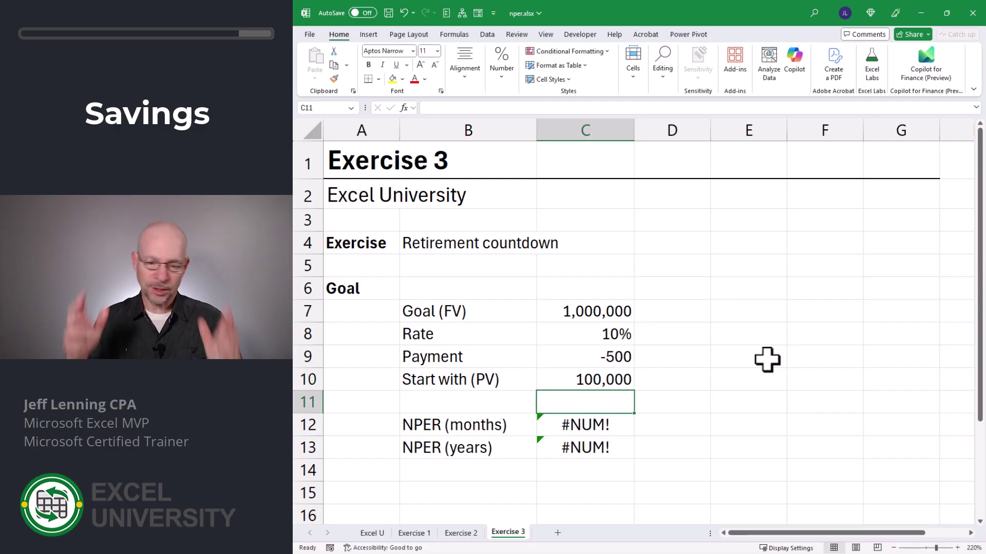
key(Up)
key(F2)
key(Home)
text(-)
key(Return)
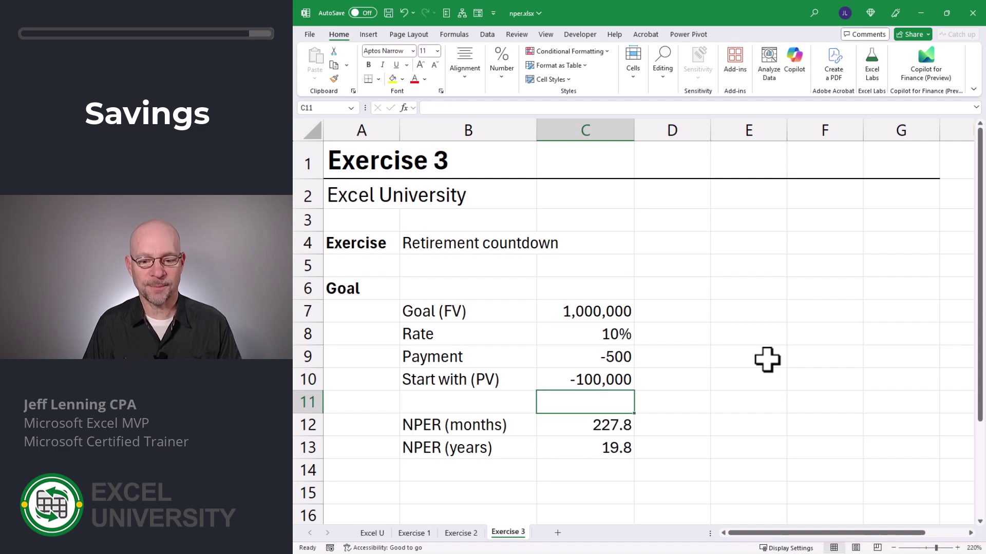